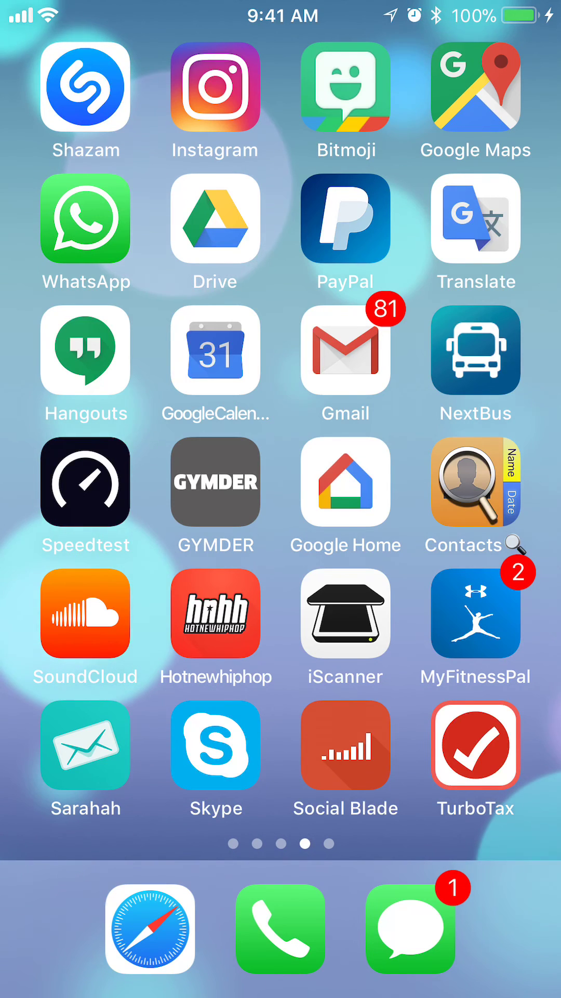
Step: Launch Gmail, open 'Test : Forward Email' from Primary, and show its message options
left_click(345, 350)
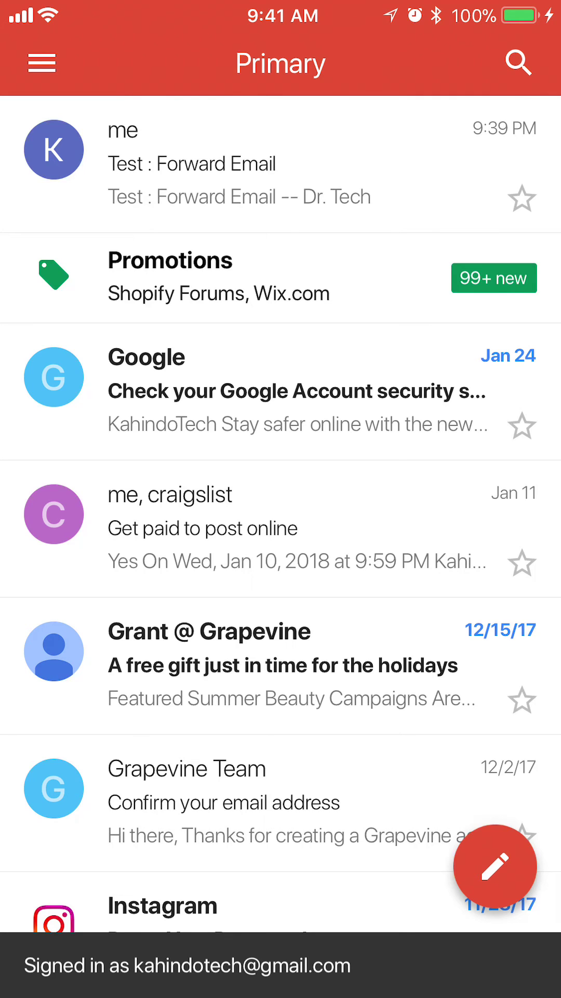
left_click(282, 164)
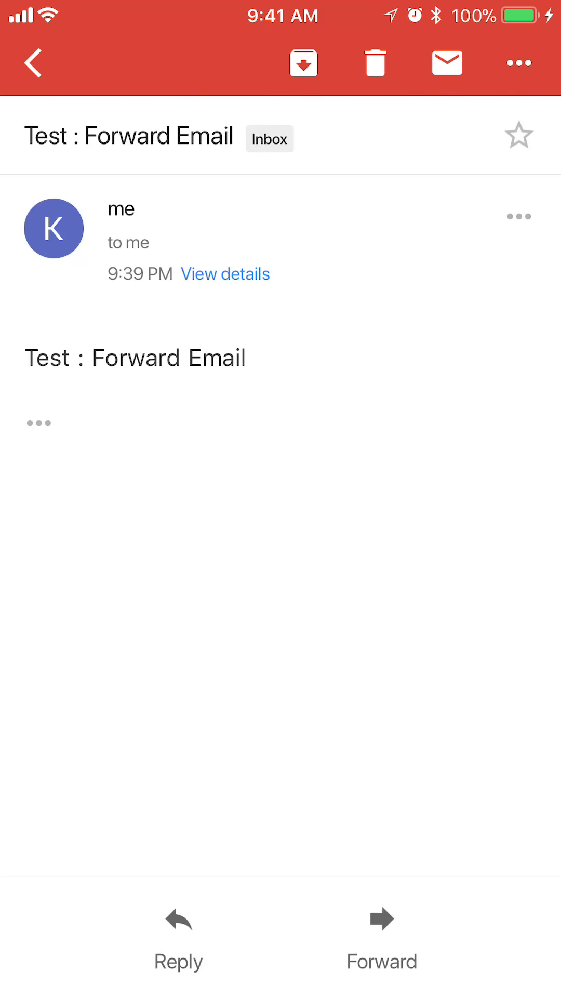
left_click(520, 218)
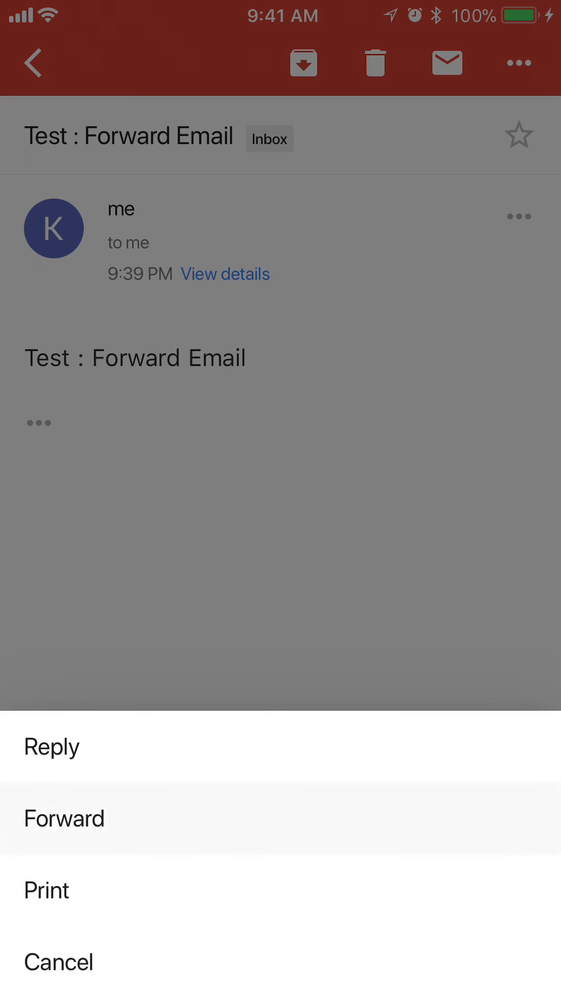
Step: Create the 'Fwd: Test : Forward Email' draft and place the cursor in the recipient field
left_click(64, 817)
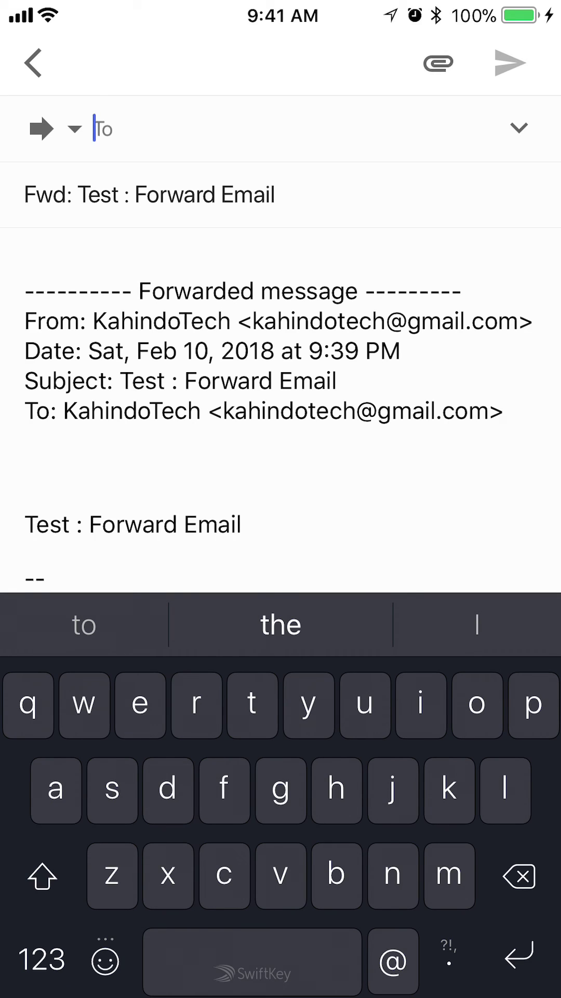
left_click(95, 128)
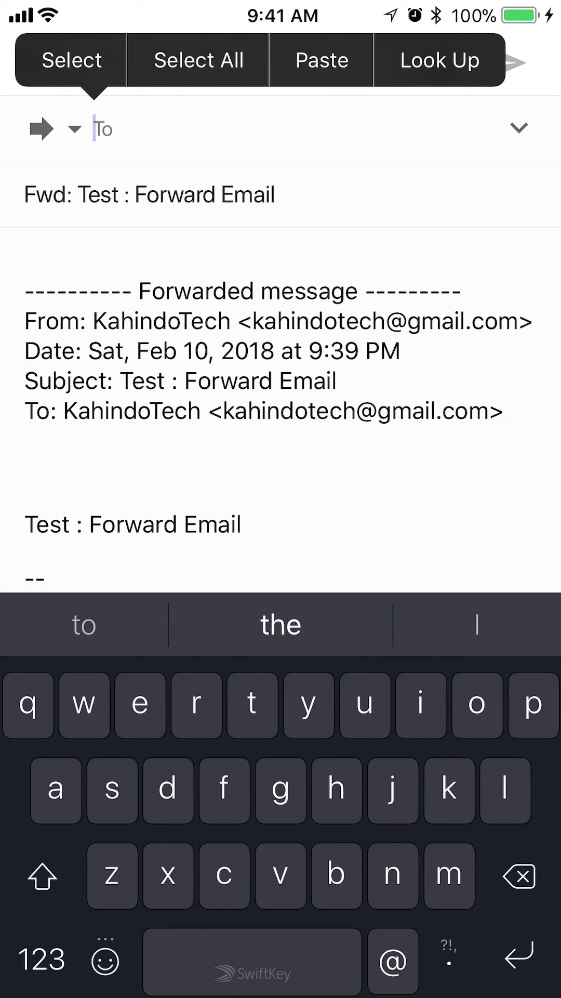
type("kah")
Step: Add KahindoTech as the forward's recipient and move into the message body
left_click(195, 199)
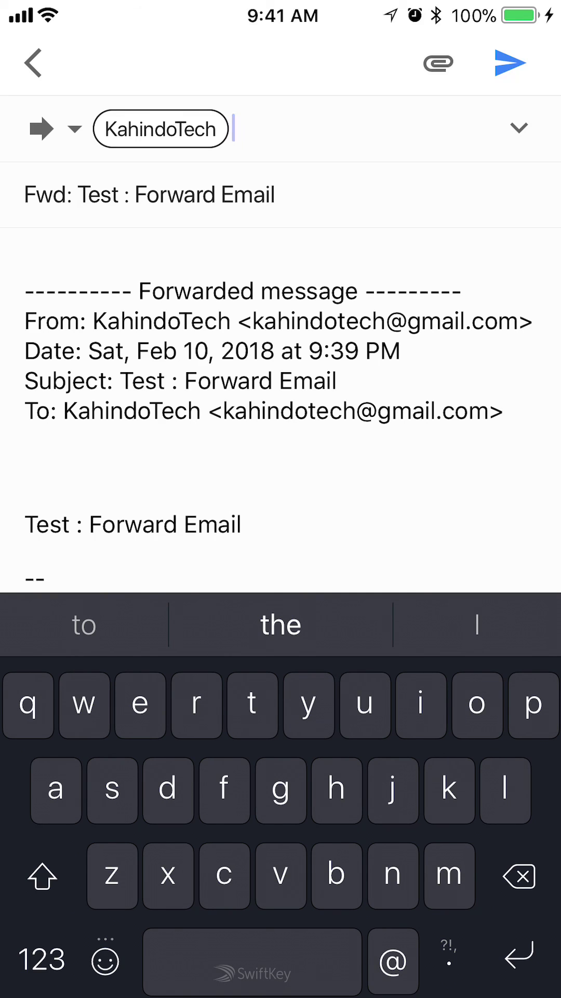
left_click(156, 259)
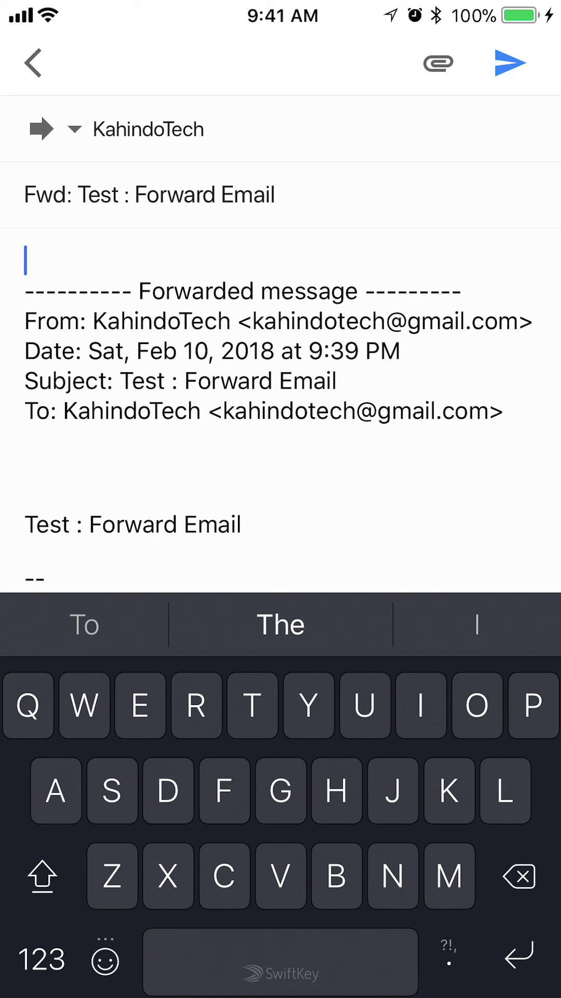
type("I'm firw")
left_click(281, 625)
type("this")
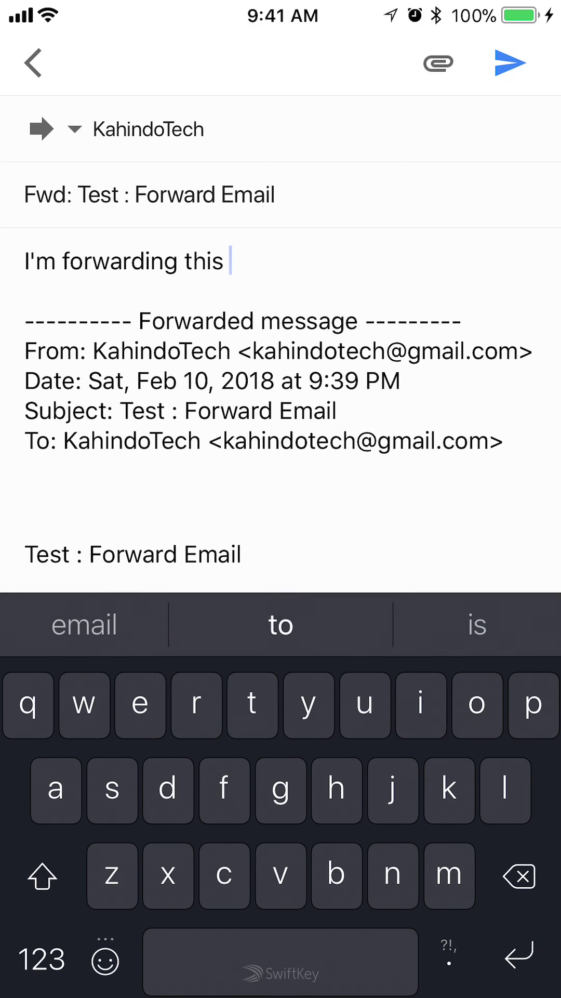
key("BackSpace")
key("BackSpace")
key("BackSpace")
key("BackSpace")
key("BackSpace")
key("BackSpace")
key("BackSpace")
key("BackSpace")
key("BackSpace")
key("BackSpace")
key("BackSpace")
key("BackSpace")
key("BackSpace")
key("BackSpace")
key("BackSpace")
key("BackSpace")
key("BackSpace")
key("BackSpace")
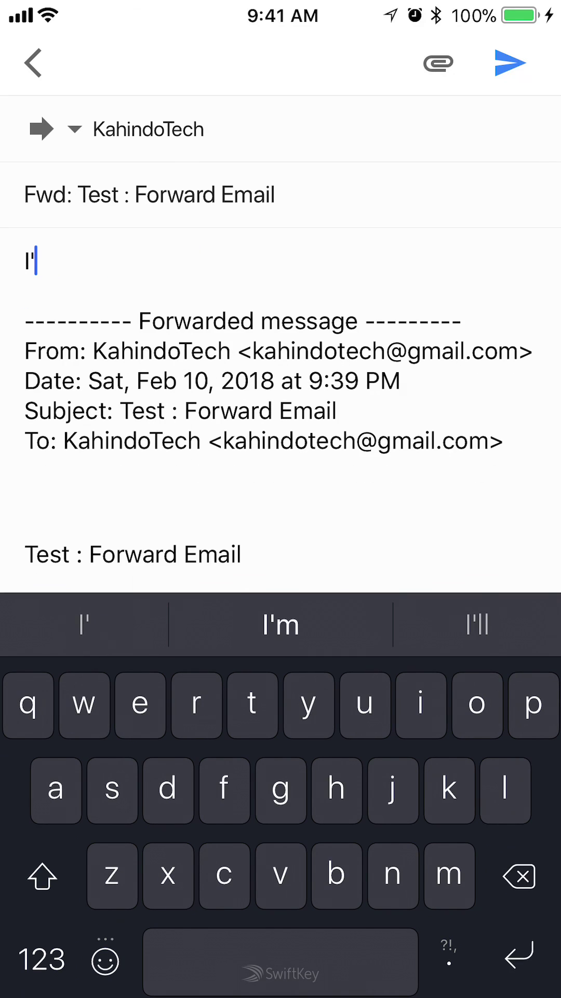
key("BackSpace")
key("BackSpace")
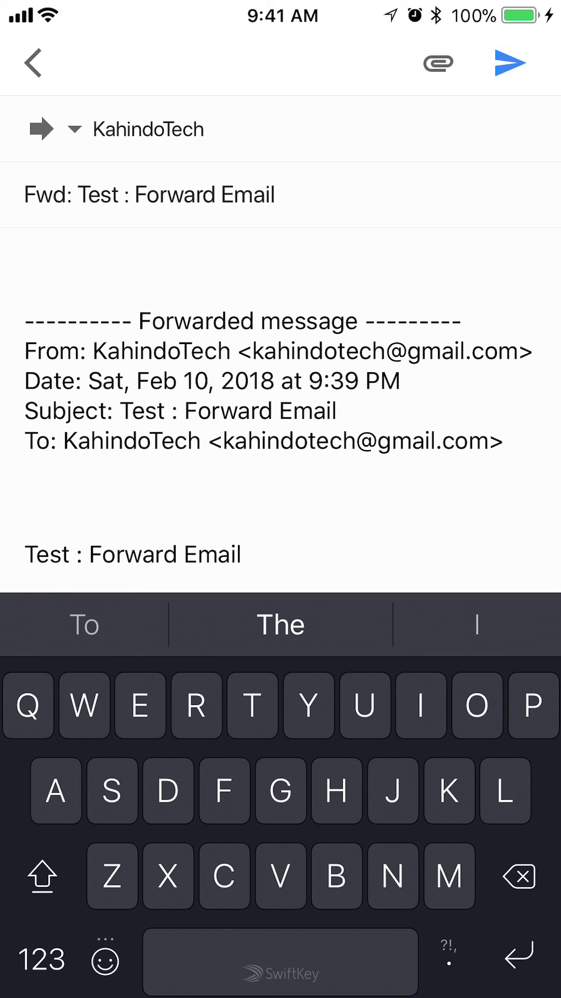
Step: Send the forward to KahindoTech with no added note
left_click(511, 62)
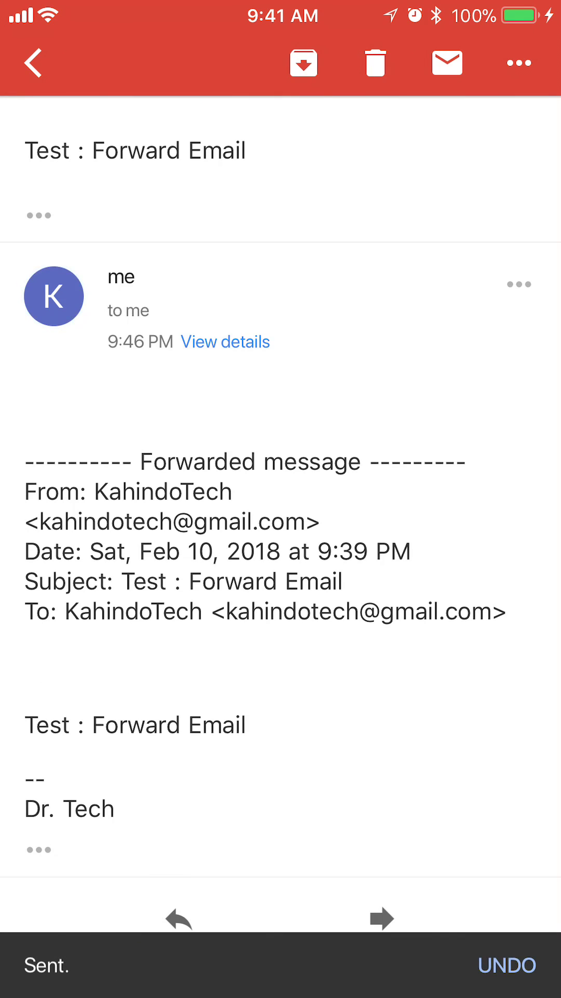